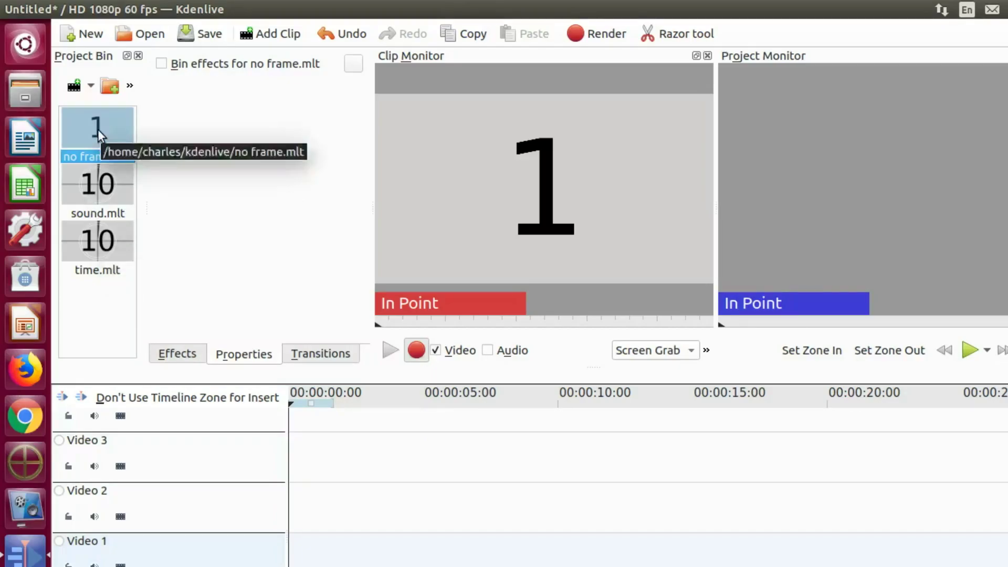
Place the no frame.mlt clip from the Project Bin at 00:00:00:00 on Video 3.
{"action": "left_click_drag", "start_coordinate": [98, 129], "coordinate": [336, 460]}
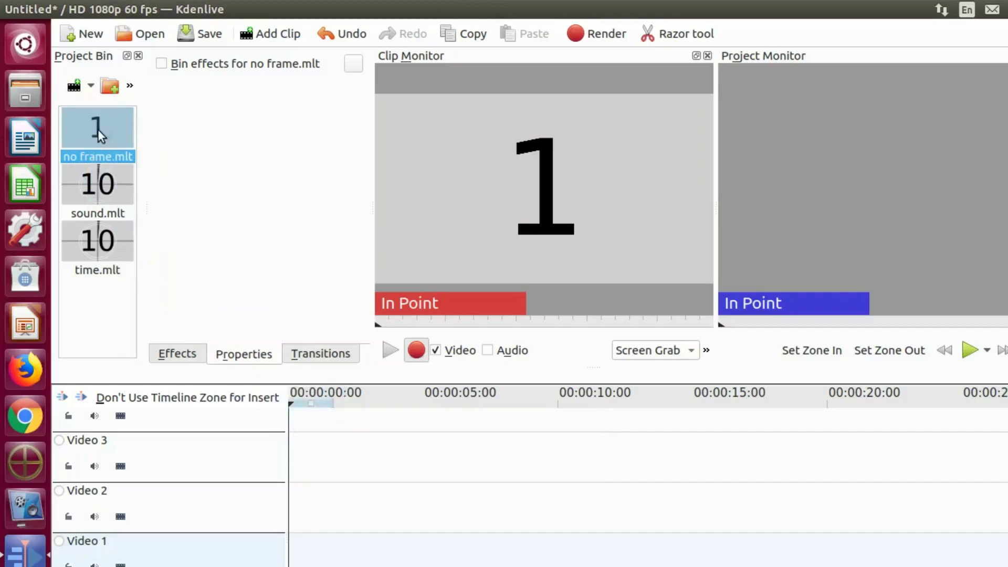
{"action": "left_click_drag", "start_coordinate": [98, 129], "coordinate": [344, 473]}
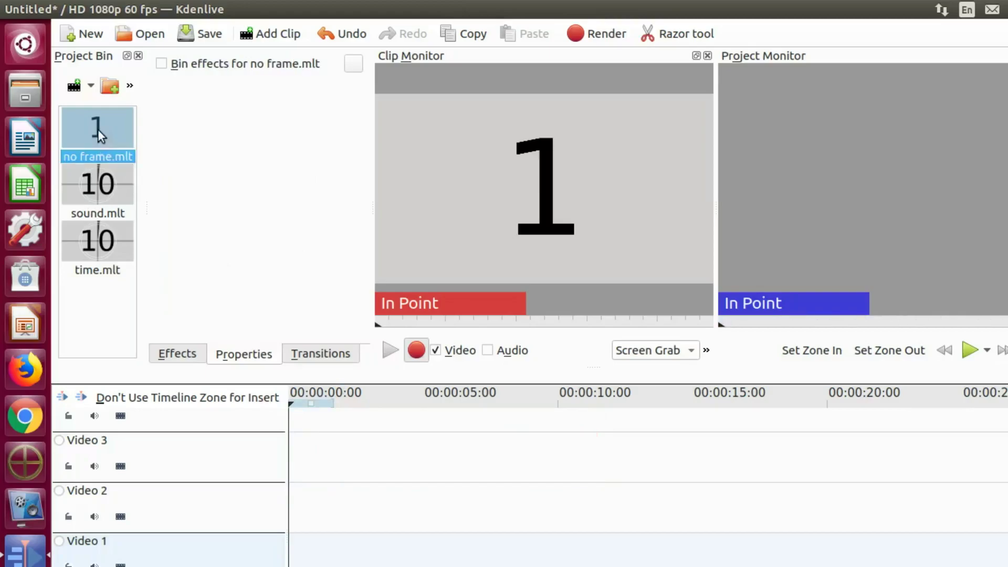
{"action": "left_click_drag", "start_coordinate": [100, 131], "coordinate": [336, 470]}
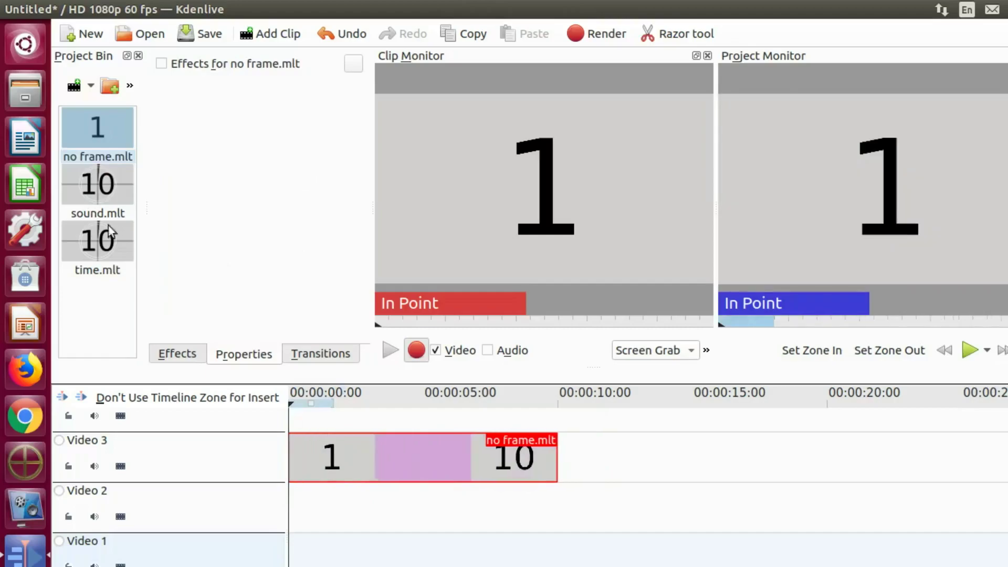
Create a new Counter clip from the Project Bin's Add Clip Generators menu.
{"action": "left_click", "coordinate": [91, 87]}
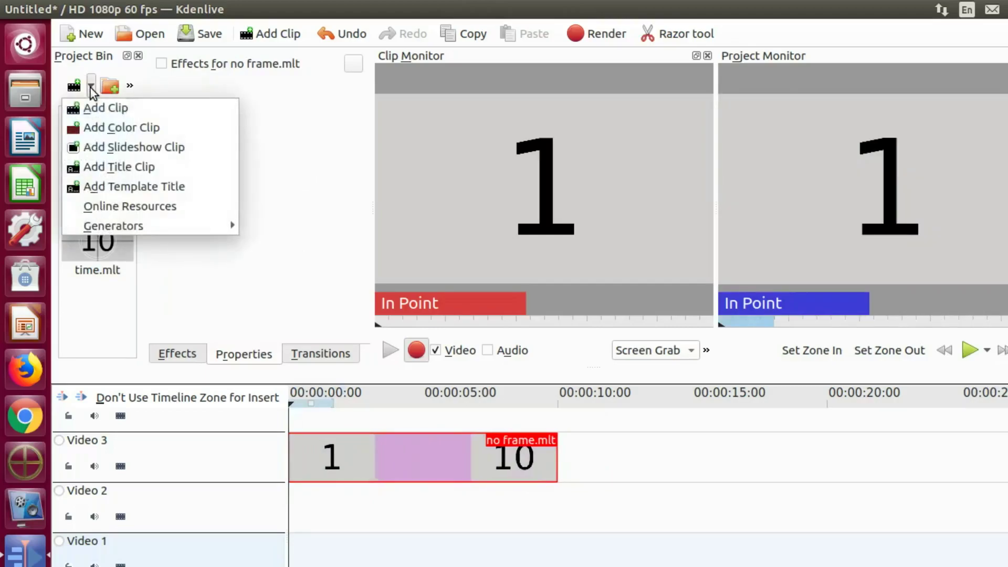
{"action": "mouse_move", "coordinate": [128, 226]}
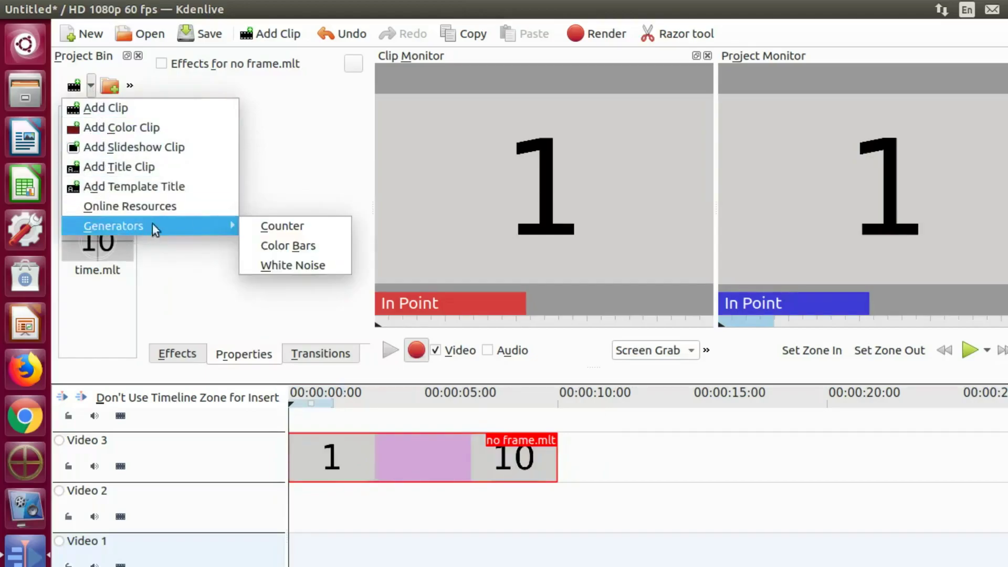
{"action": "left_click", "coordinate": [273, 229]}
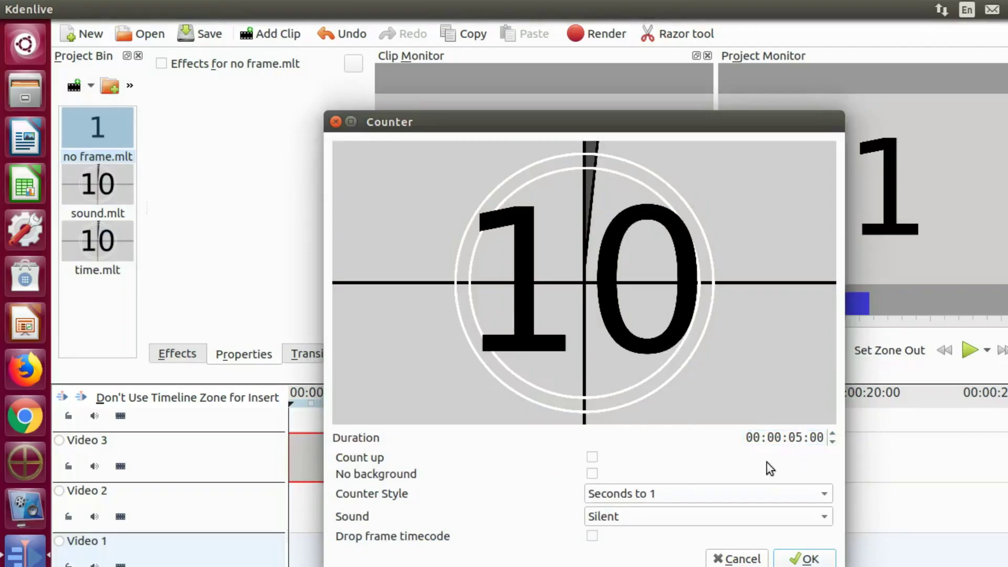
Change the Counter clip's duration to 00:00:10:00.
{"action": "type", "text": "0"}
{"action": "left_click", "coordinate": [789, 439]}
{"action": "type", "text": "10"}
Preview the Frames, Timecode and Clock counter styles in turn.
{"action": "left_click", "coordinate": [826, 493]}
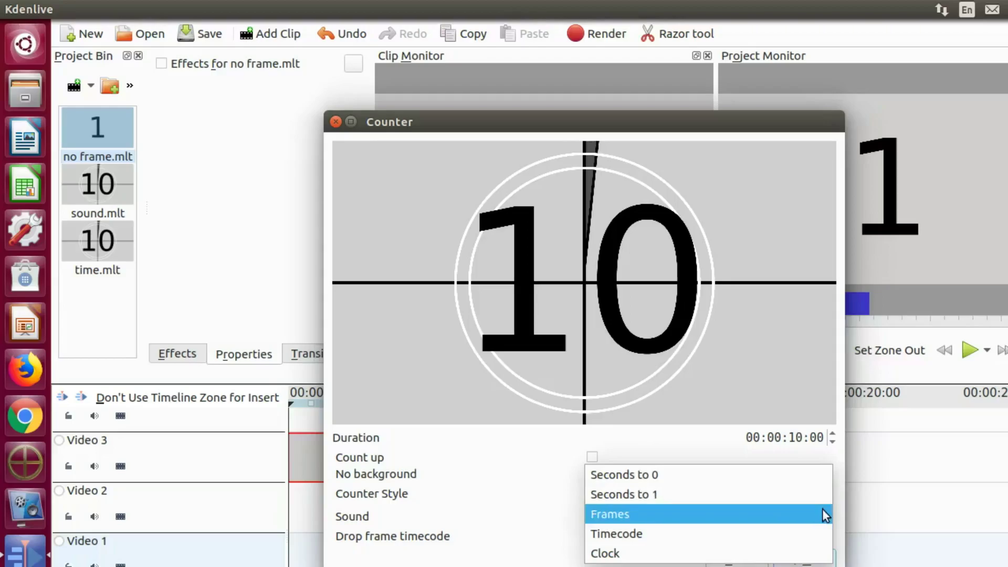
{"action": "left_click", "coordinate": [822, 515]}
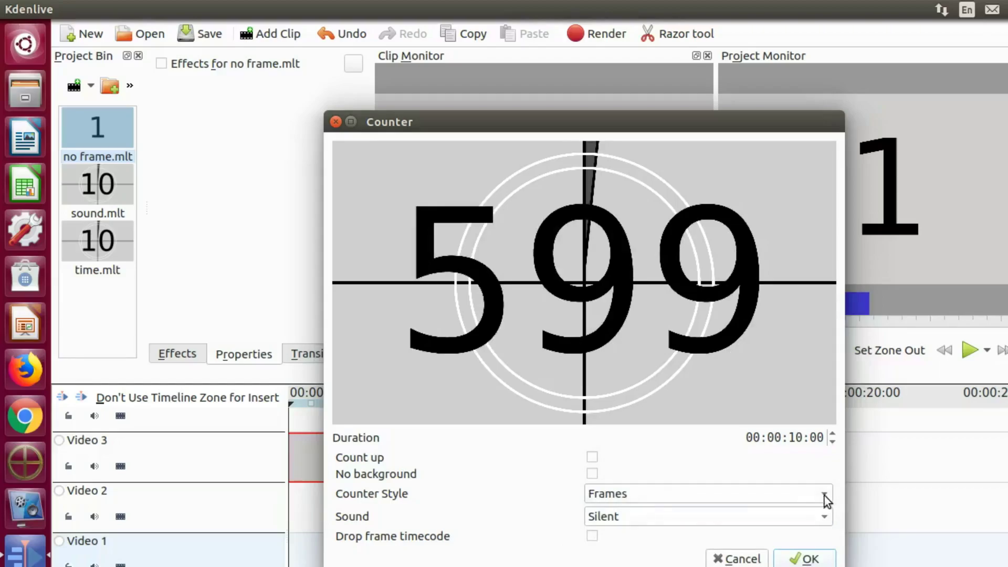
{"action": "left_click", "coordinate": [824, 496]}
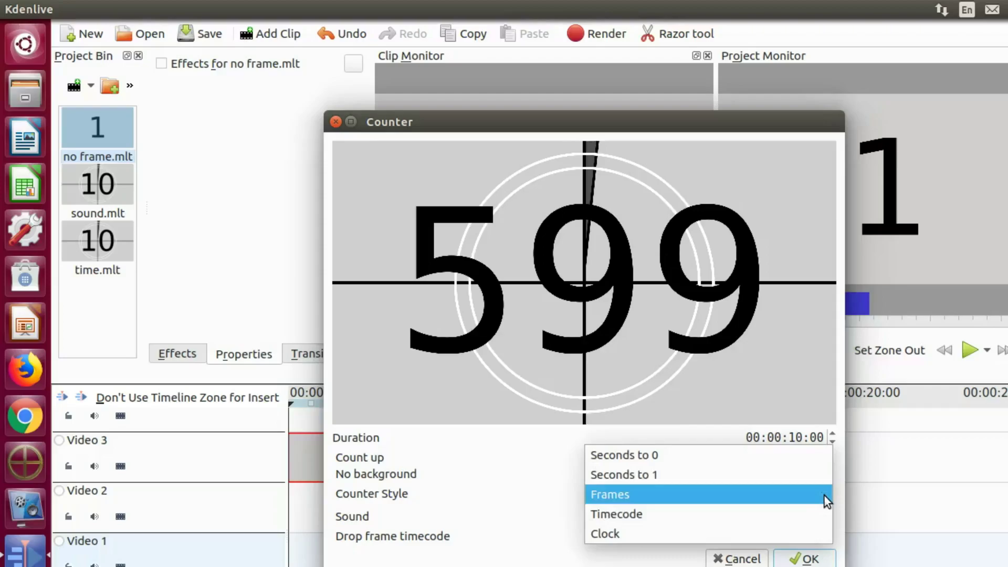
{"action": "left_click", "coordinate": [818, 508]}
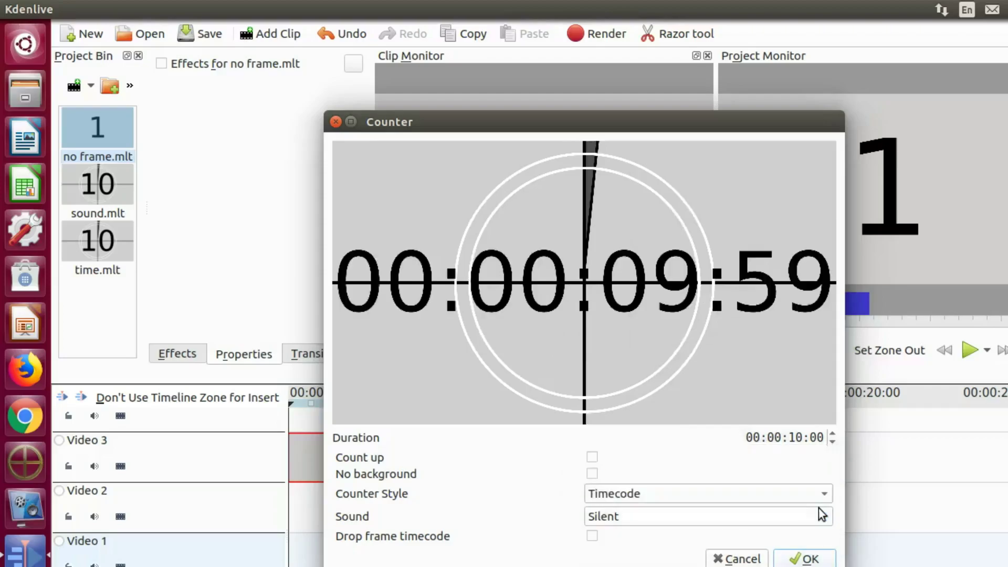
{"action": "left_click", "coordinate": [827, 498]}
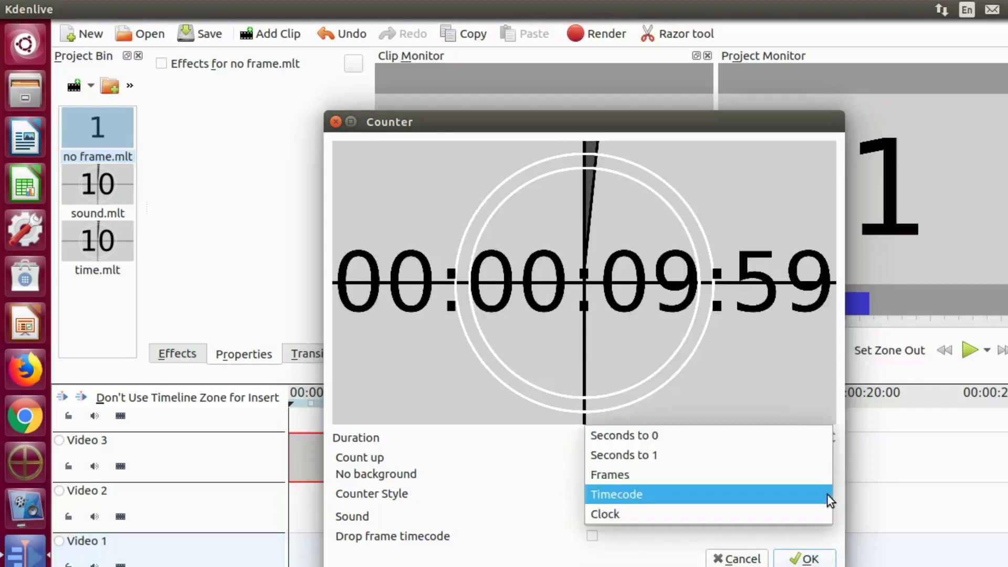
{"action": "left_click", "coordinate": [815, 513]}
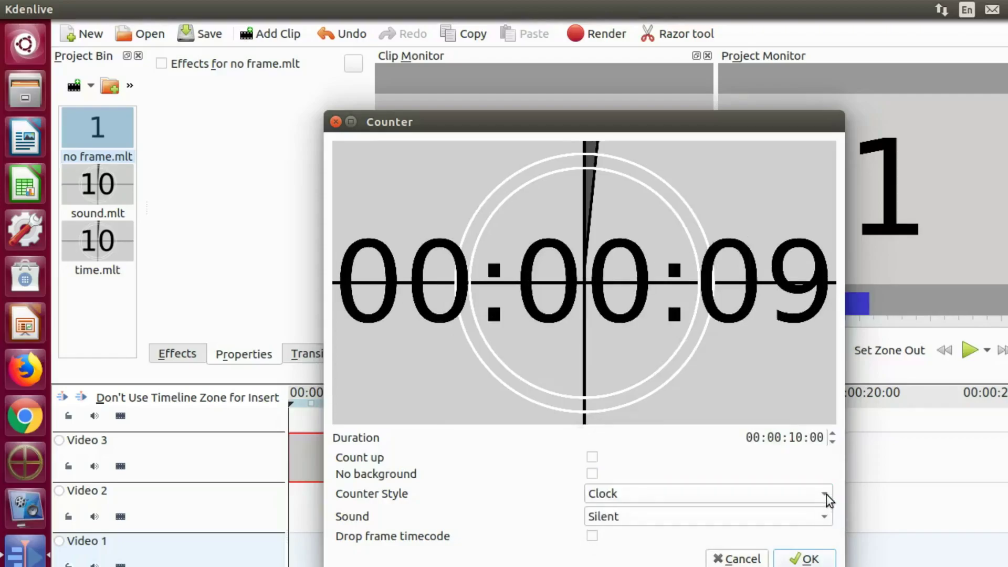
Settle on the Seconds to 0 counter style with No background.
{"action": "left_click", "coordinate": [826, 494]}
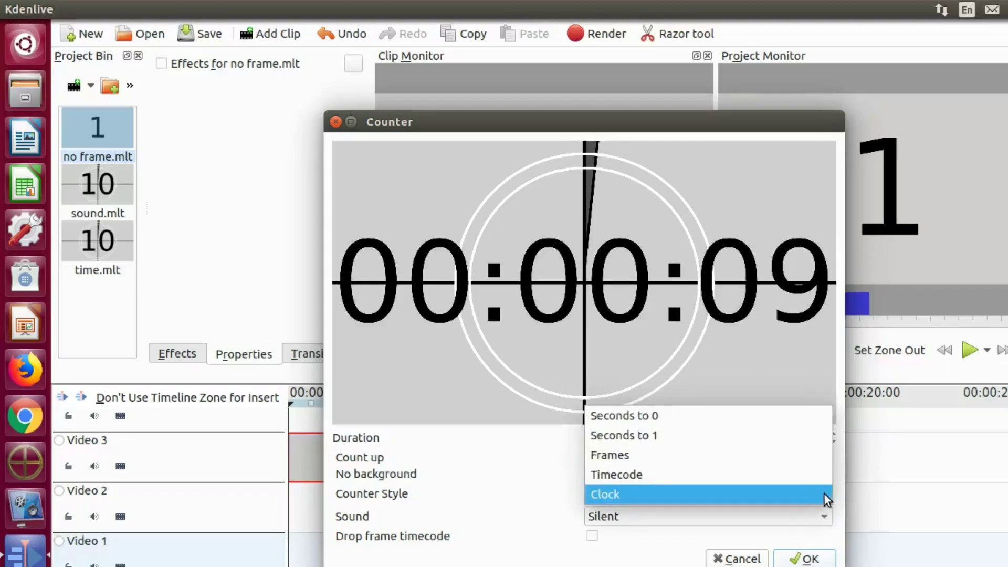
{"action": "left_click", "coordinate": [792, 416]}
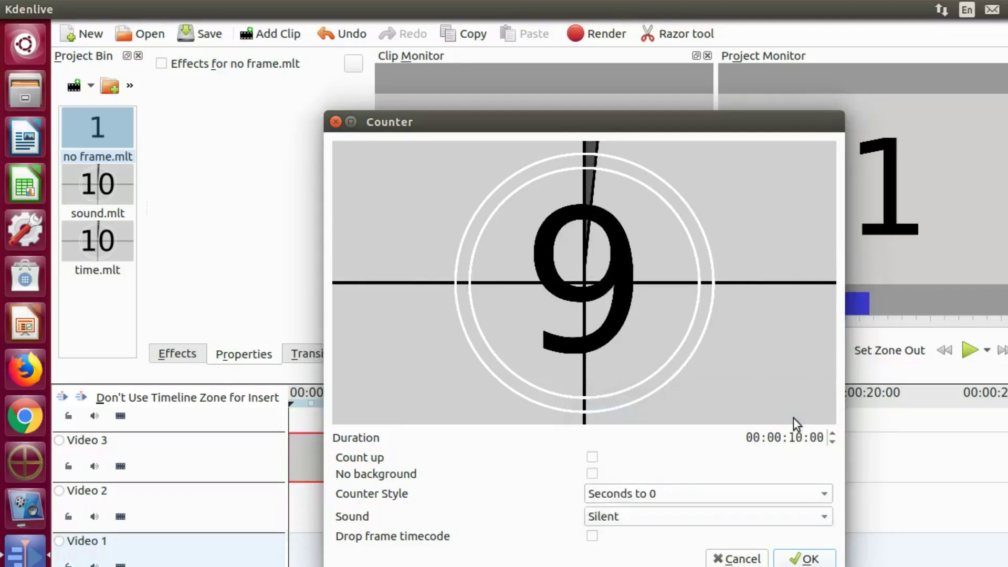
{"action": "left_click", "coordinate": [824, 496]}
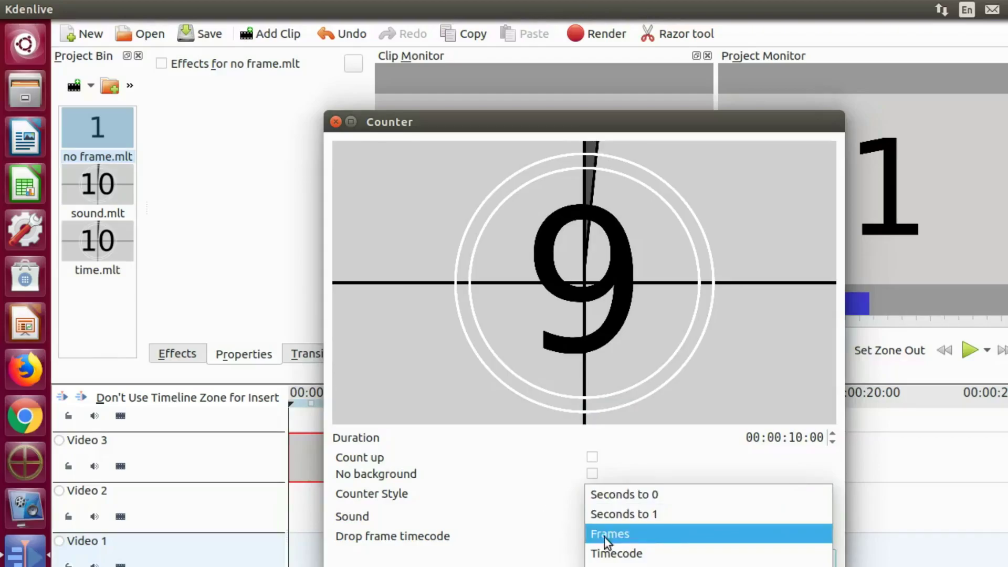
{"action": "left_click", "coordinate": [541, 528]}
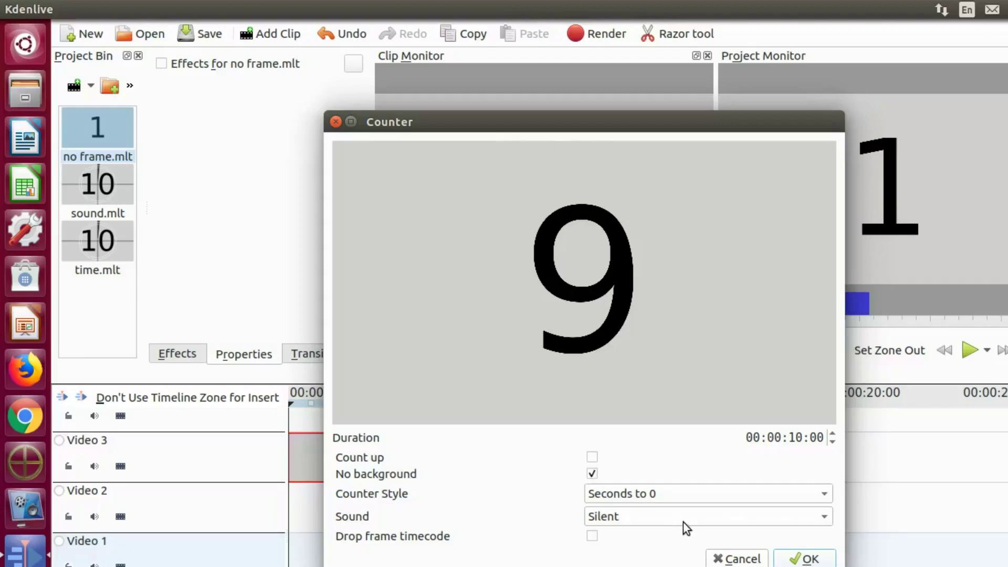
Switch the counter style to Seconds to 1 and confirm the Counter settings.
{"action": "left_click", "coordinate": [824, 496]}
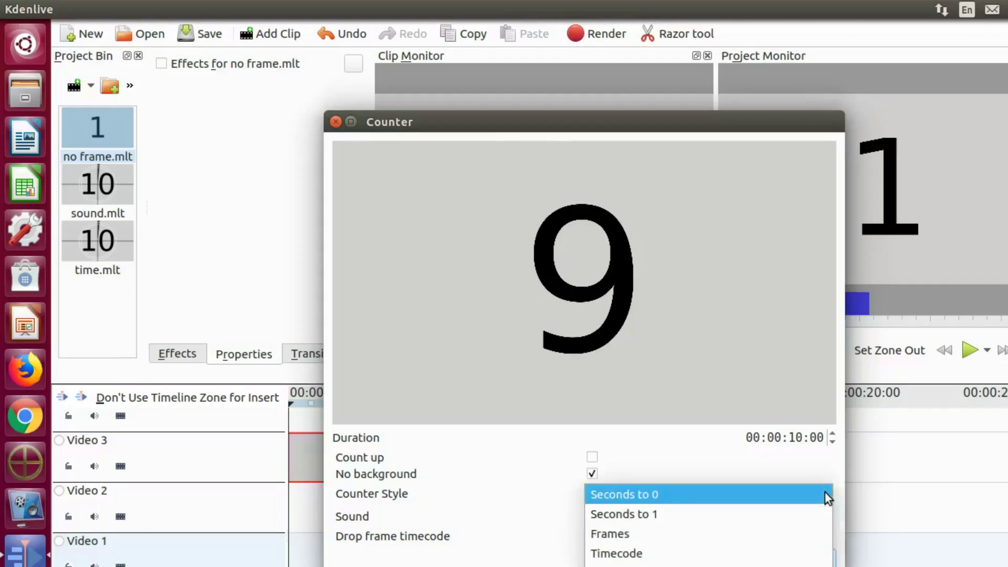
{"action": "left_click", "coordinate": [814, 506]}
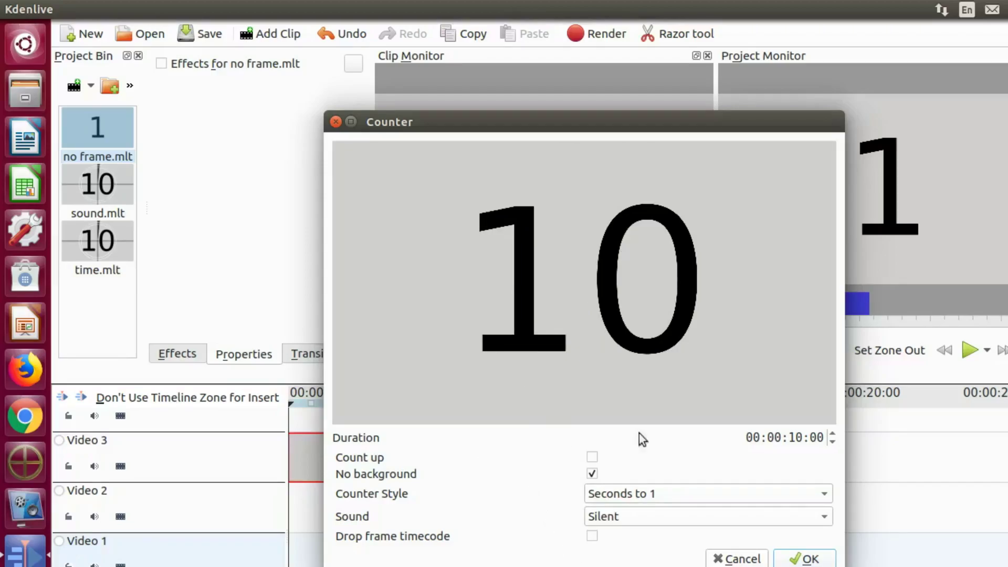
{"action": "left_click", "coordinate": [804, 558]}
Bring up the save prompt, clear its Name field, and cancel it without saving.
{"action": "key", "text": "ctrl+s"}
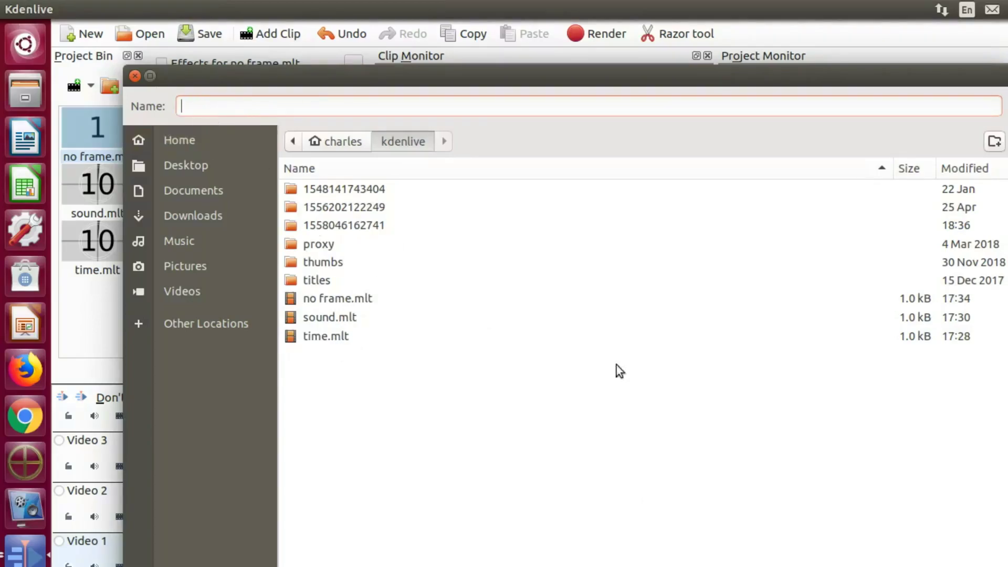
{"action": "type", "text": "m"}
{"action": "key", "text": "BackSpace"}
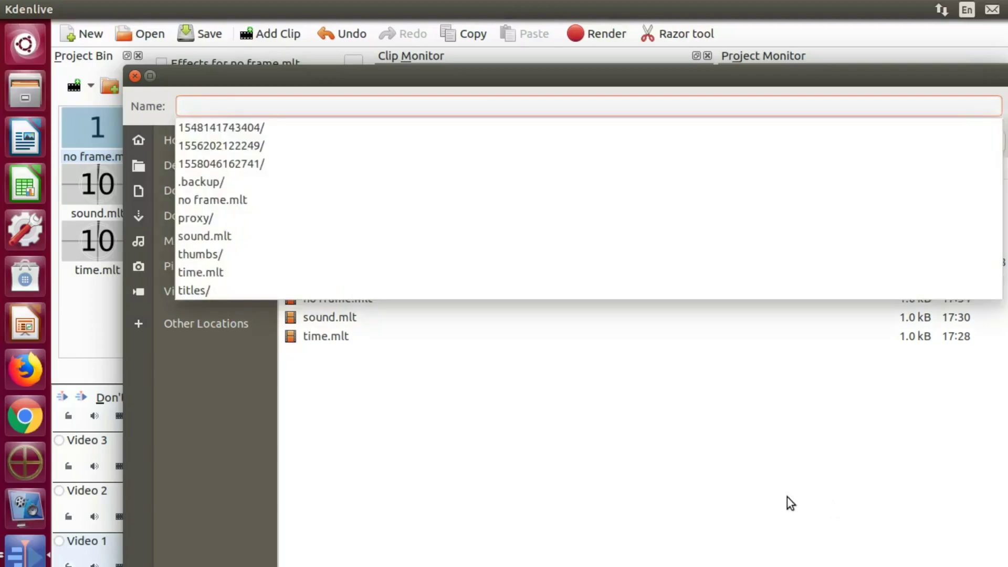
{"action": "left_click", "coordinate": [319, 407]}
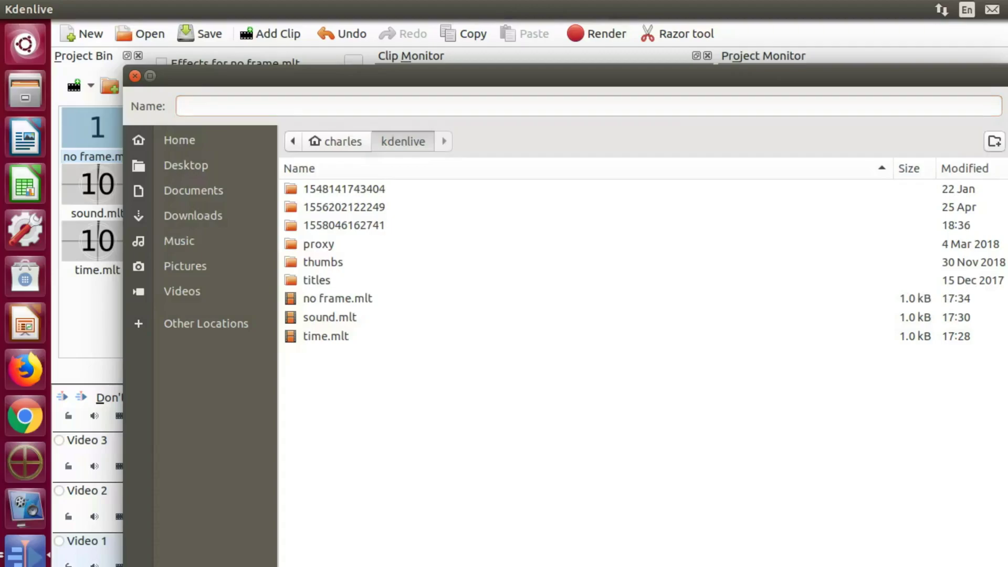
{"action": "key", "text": "Escape"}
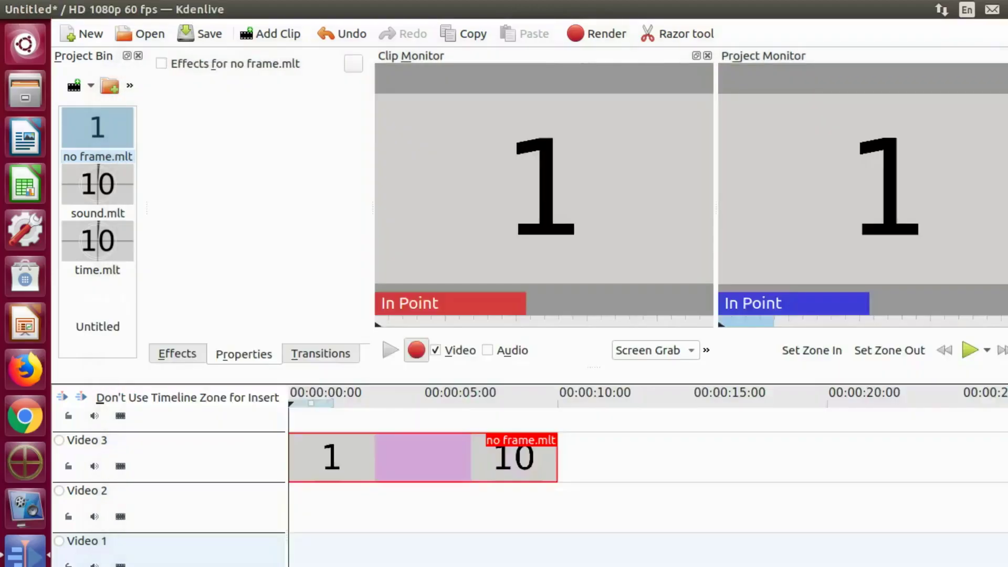
Delete the invalid Untitled clip from the Project Bin.
{"action": "left_click", "coordinate": [97, 304]}
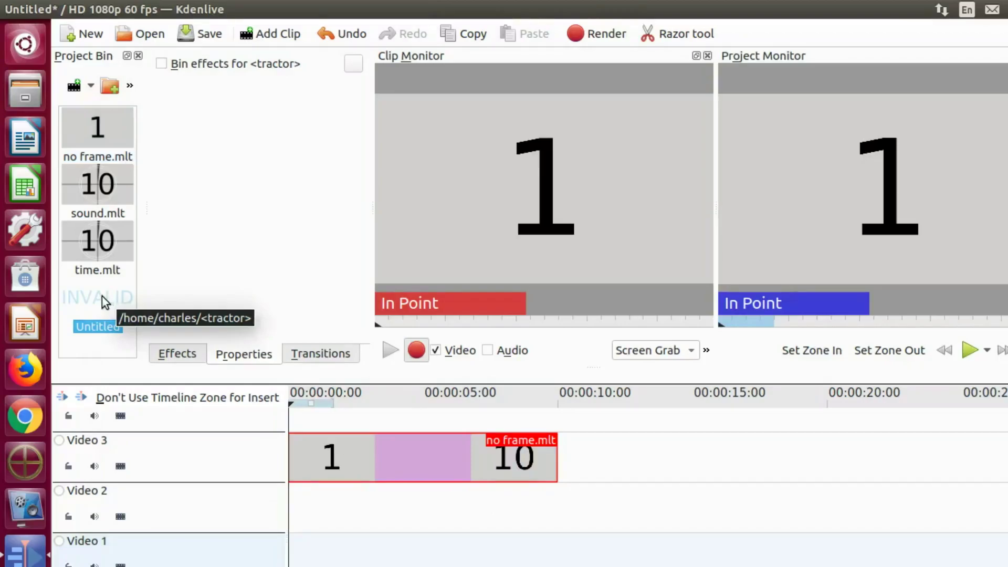
{"action": "right_click", "coordinate": [102, 297]}
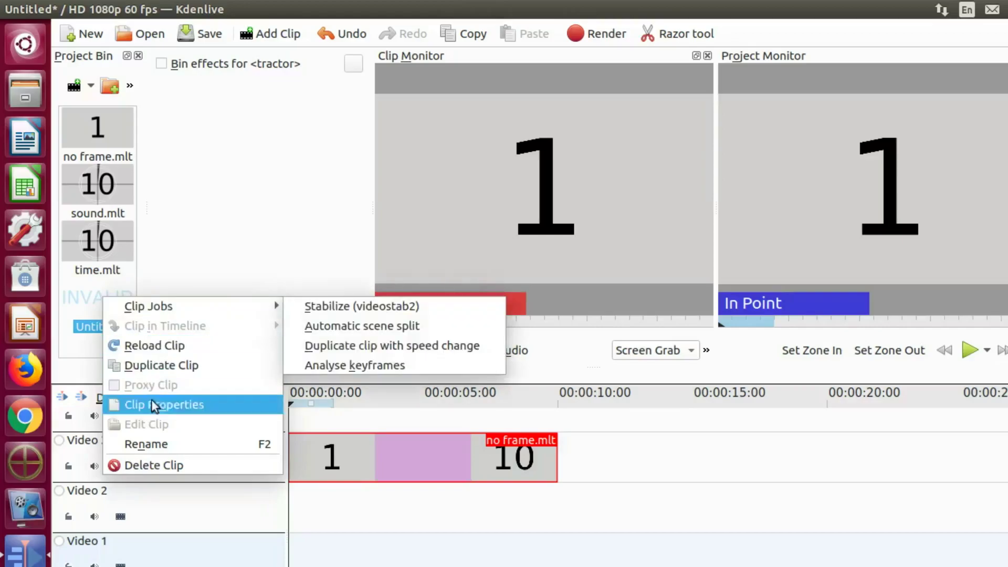
{"action": "left_click", "coordinate": [140, 460]}
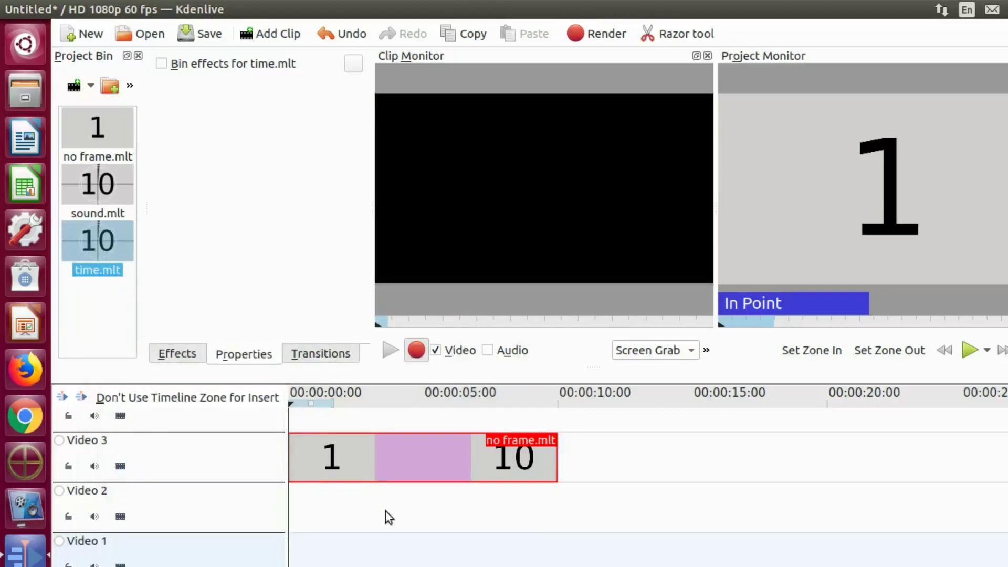
{"action": "left_click", "coordinate": [969, 351]}
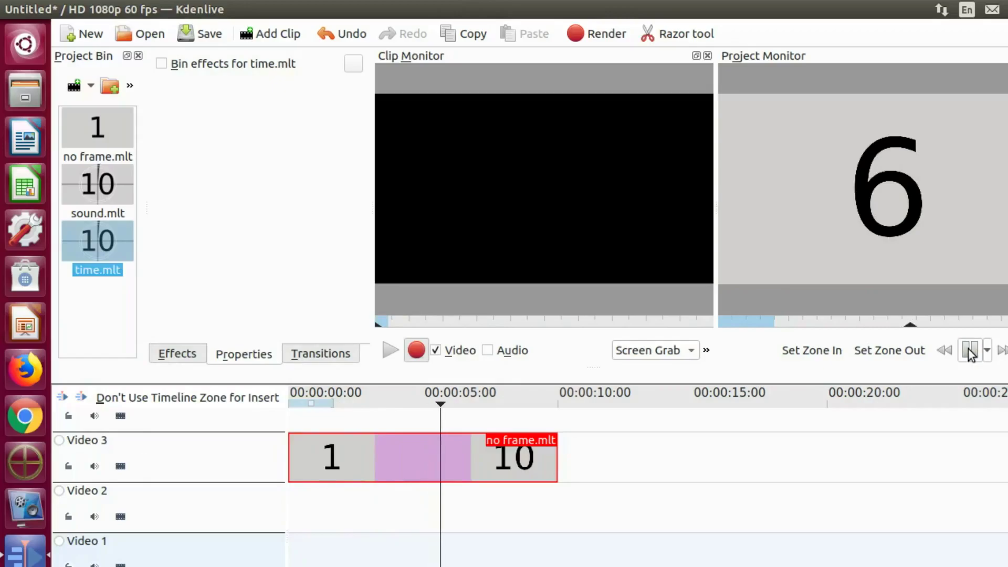
{"action": "left_click", "coordinate": [970, 352]}
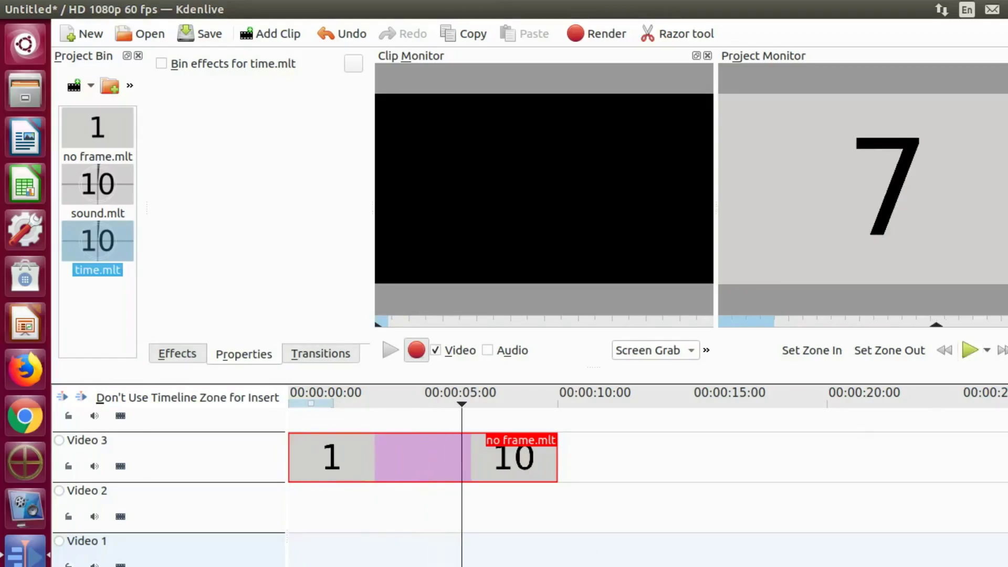
{"action": "left_click", "coordinate": [292, 498]}
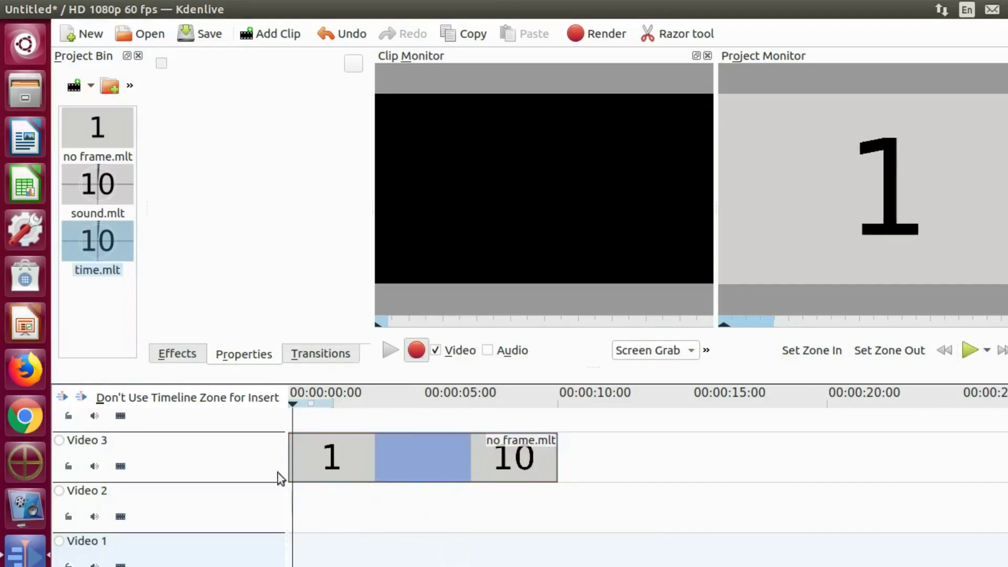
{"action": "left_click", "coordinate": [389, 458]}
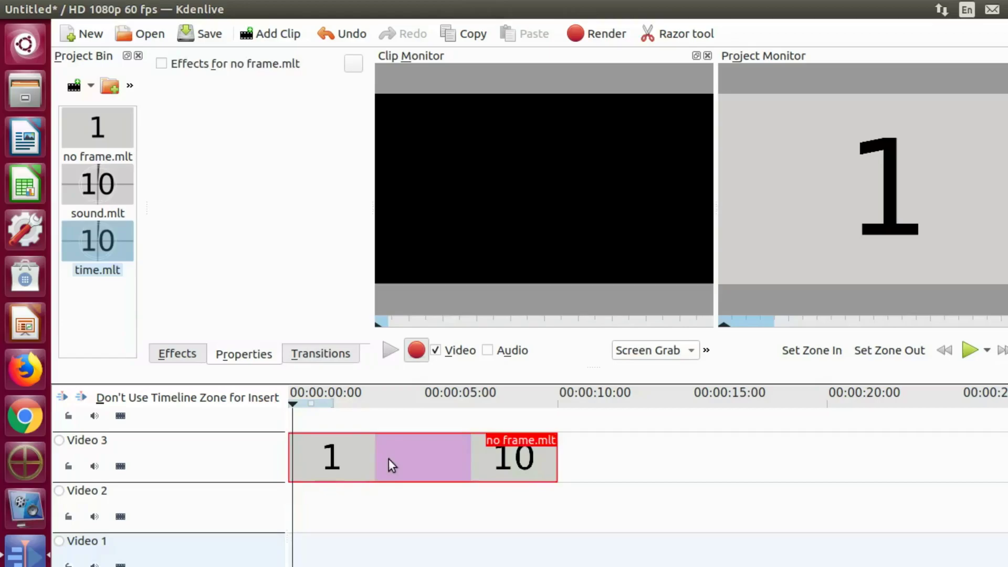
{"action": "left_click", "coordinate": [385, 502]}
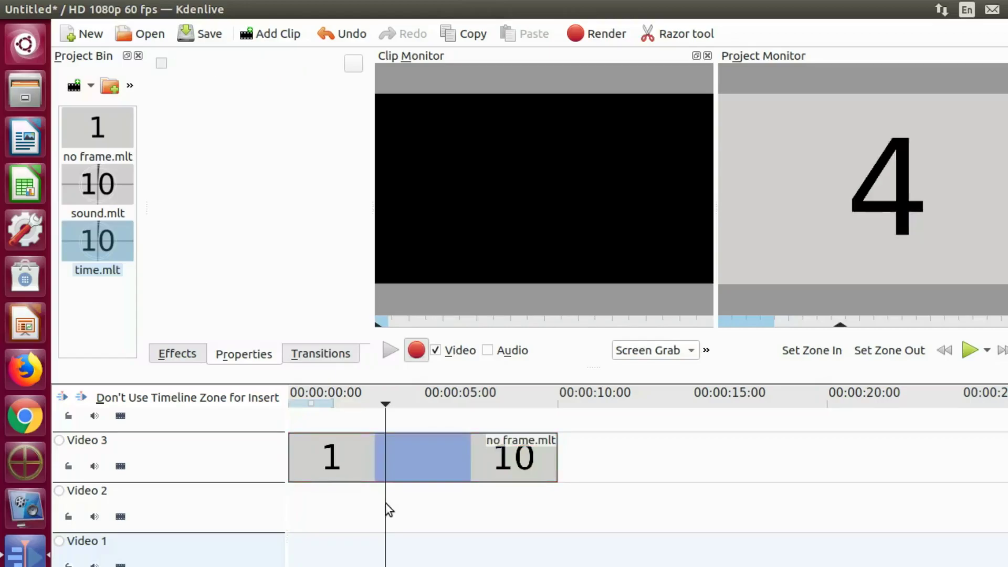
{"action": "left_click", "coordinate": [337, 468]}
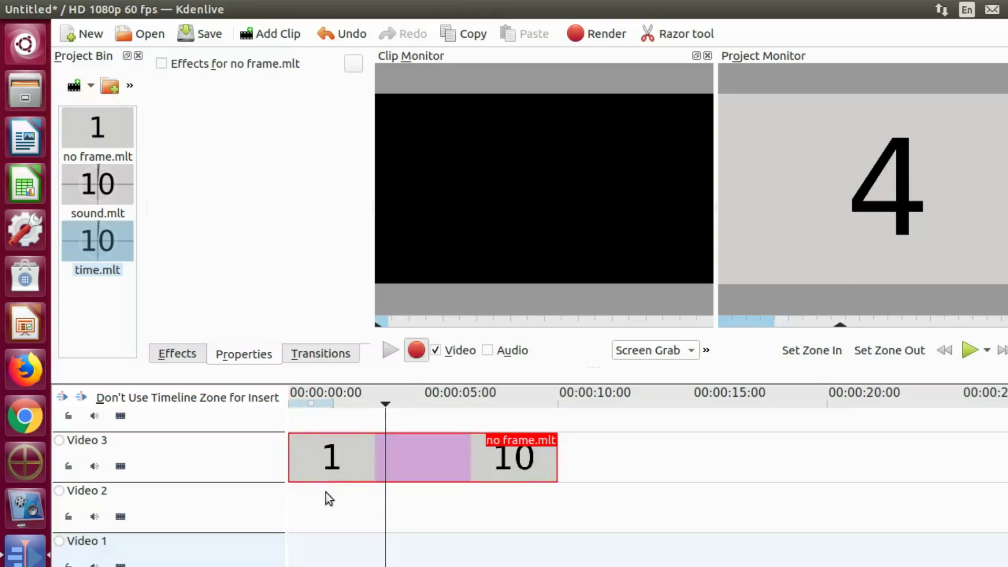
{"action": "left_click", "coordinate": [312, 509]}
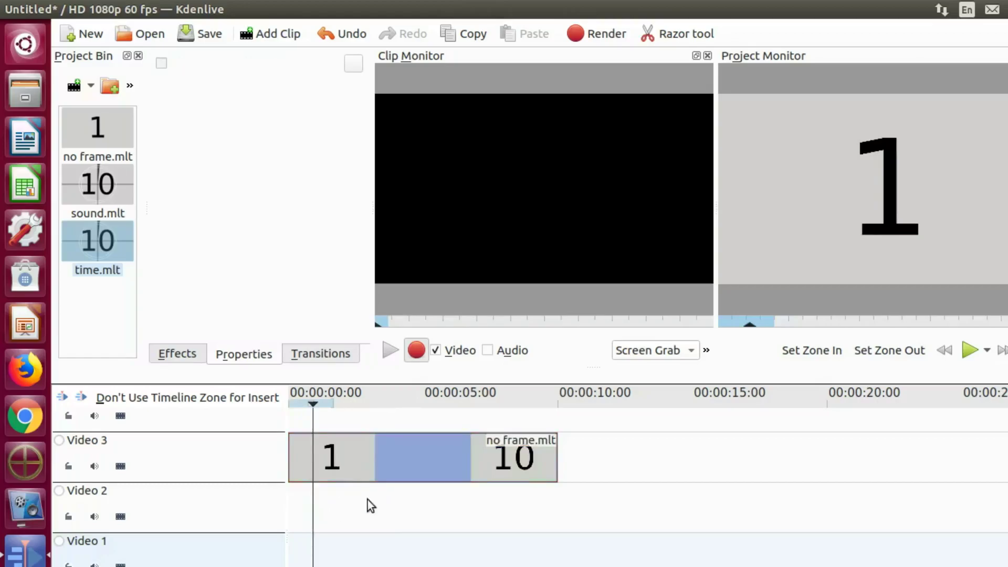